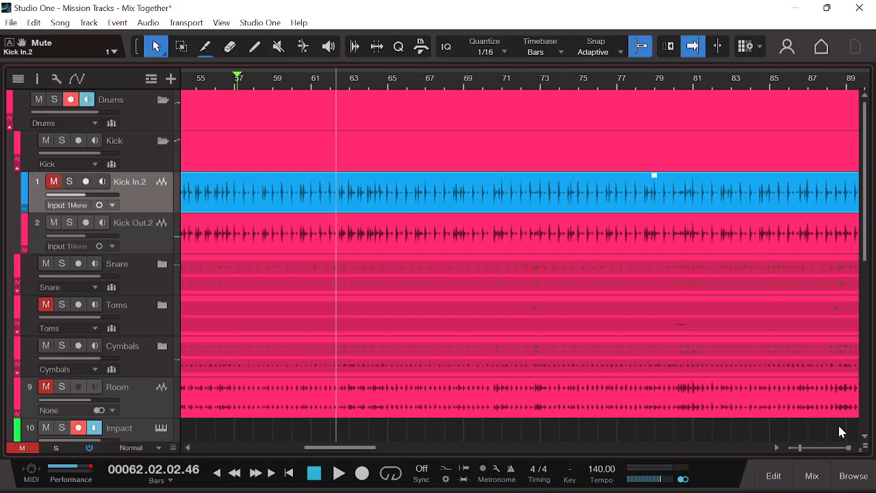
- Add an Impact instrument track from the instrument library and place it inside the Kick folder directly below Kick In.2
click(852, 476)
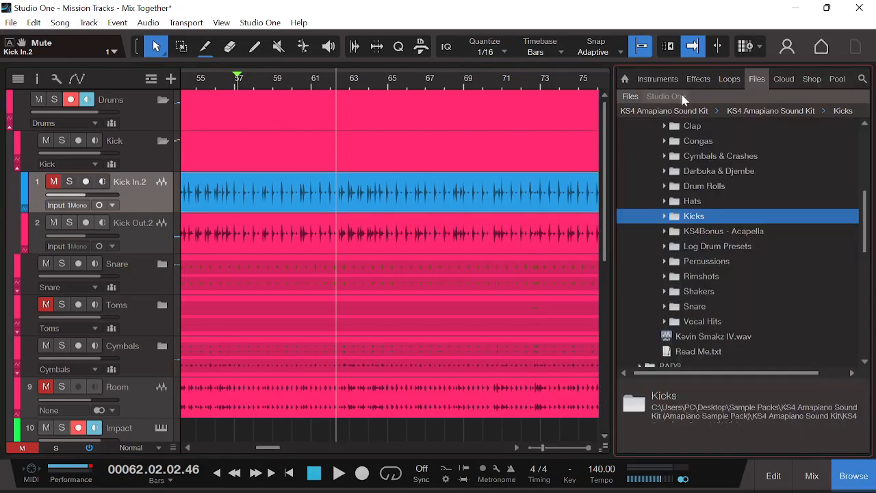
click(658, 79)
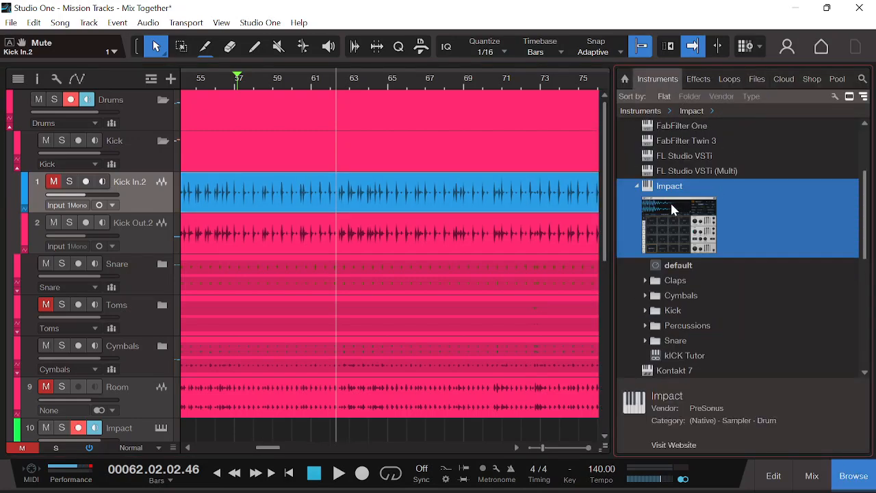
scroll(670, 208, up, 3)
scroll(671, 208, down, 5)
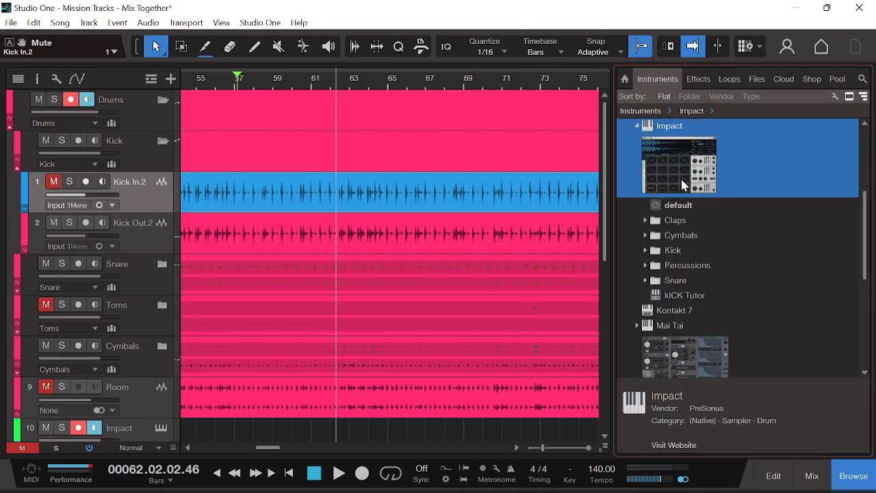
drag(682, 184, 286, 419)
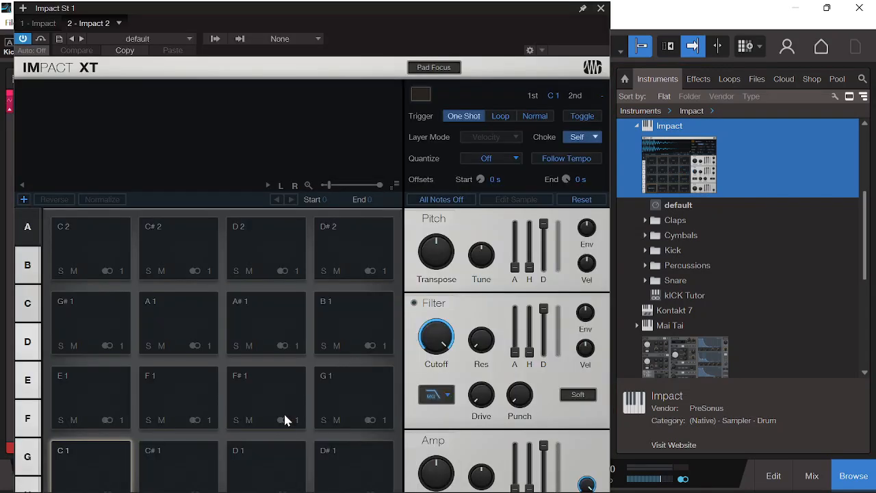
click(599, 9)
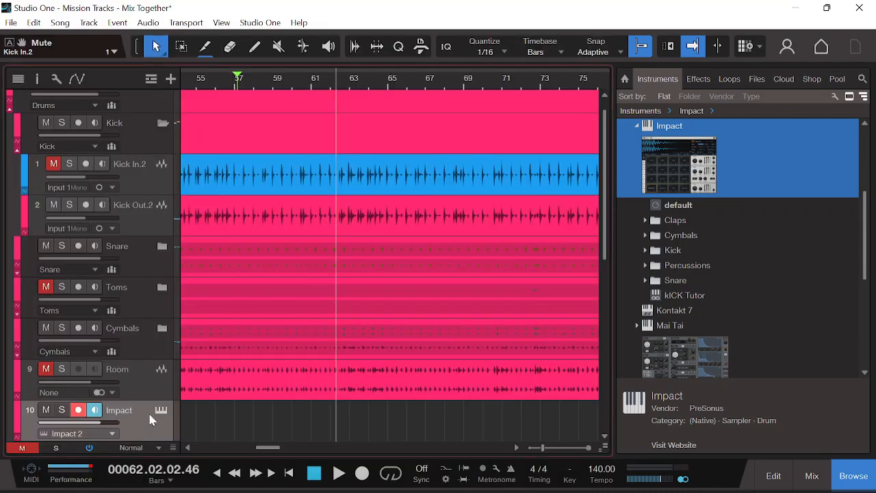
drag(136, 415, 148, 197)
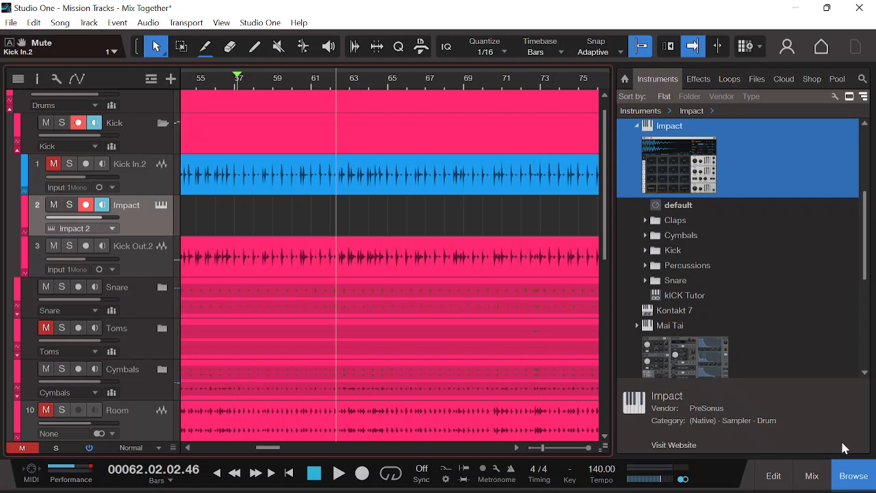
click(849, 475)
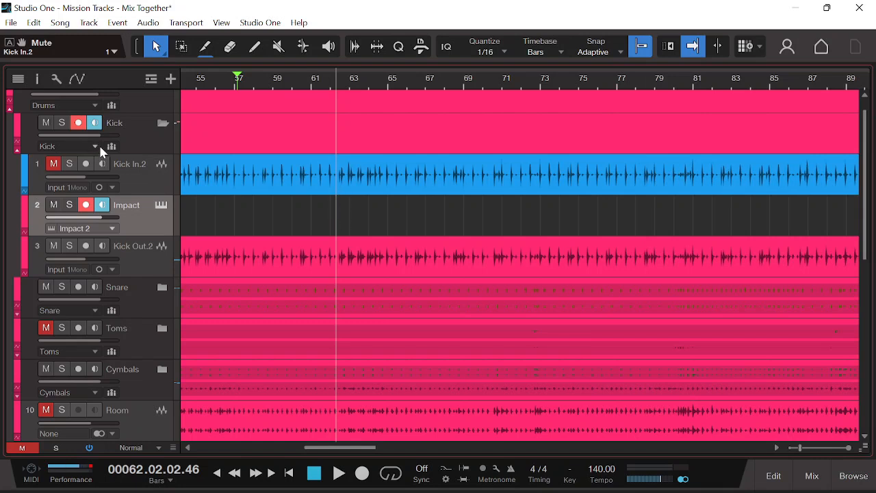
- Solo the Drums folder and unmute the Kick In.2 track while playing back the drums
scroll(103, 145, up, 1)
click(55, 102)
key(space)
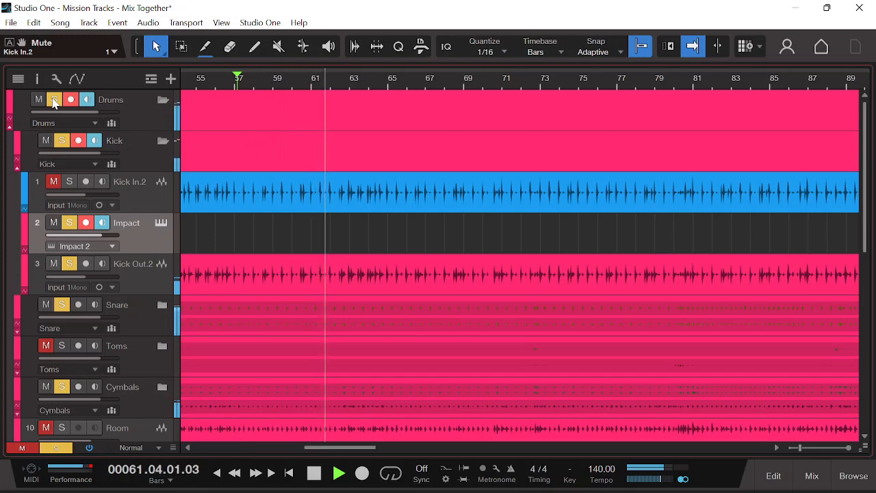
click(59, 183)
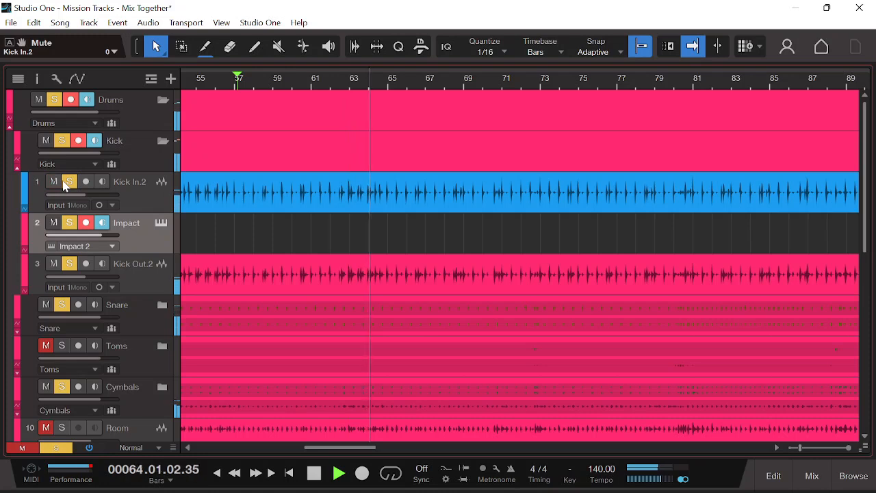
key(space)
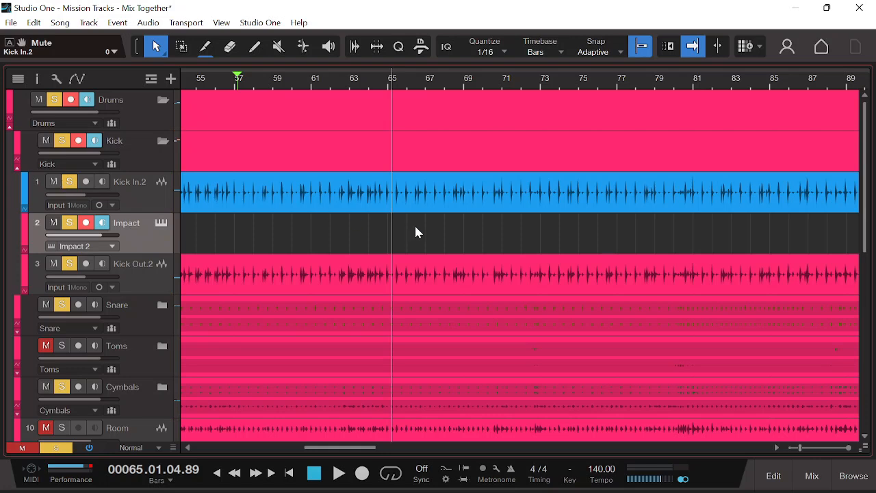
- Load KS4 - Kick (1), (10), (11) and (12) from the Kicks sample folder onto the Impact track's pads C 2, C# 2, D 2 and D# 2
click(160, 222)
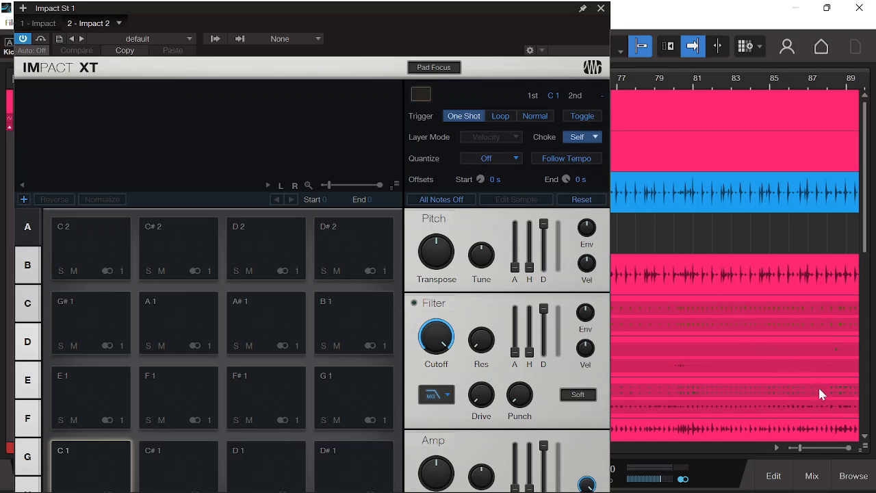
click(849, 474)
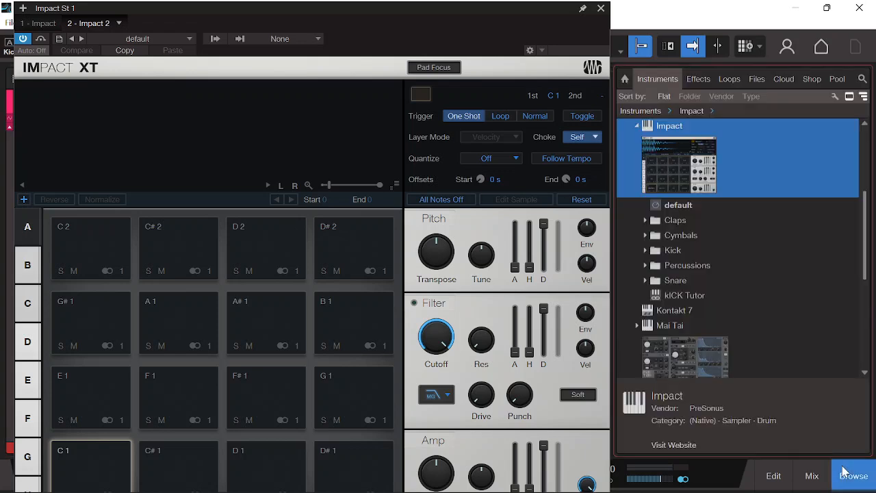
click(757, 79)
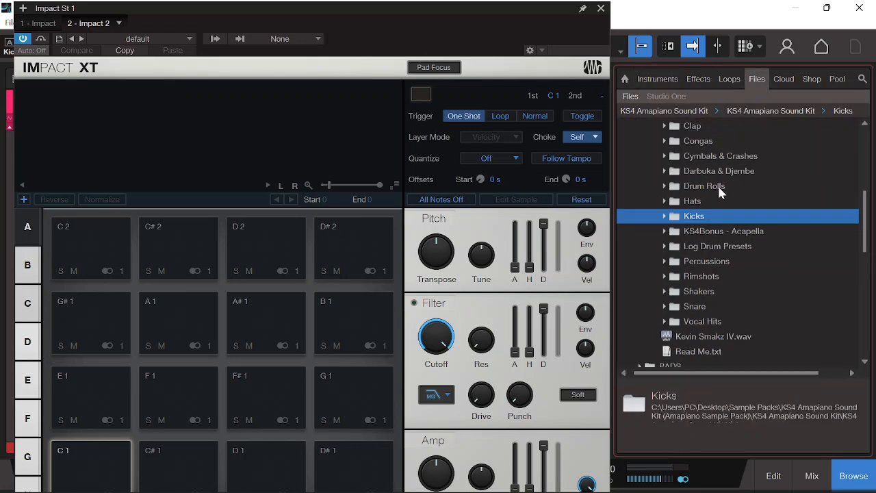
scroll(719, 193, up, 3)
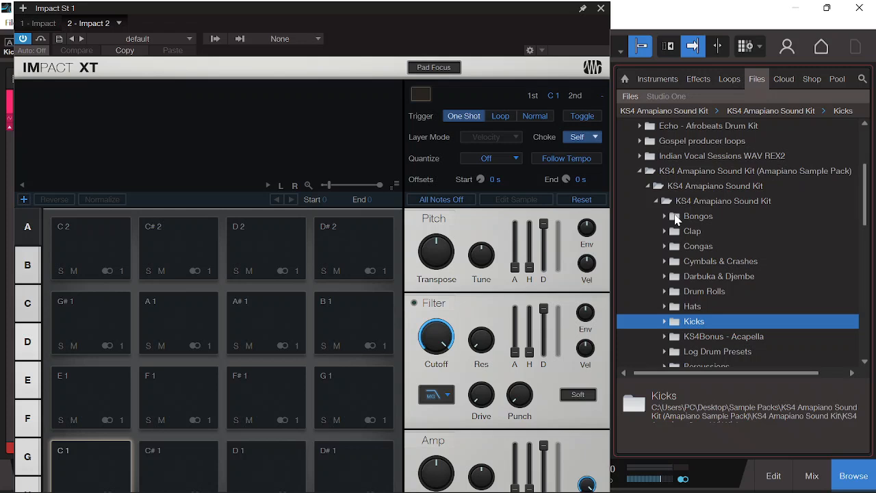
scroll(674, 216, down, 4)
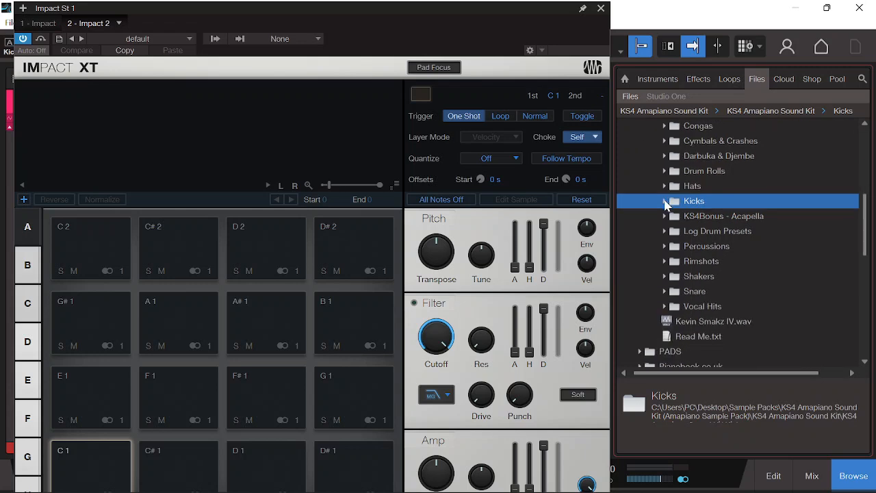
click(665, 203)
click(723, 218)
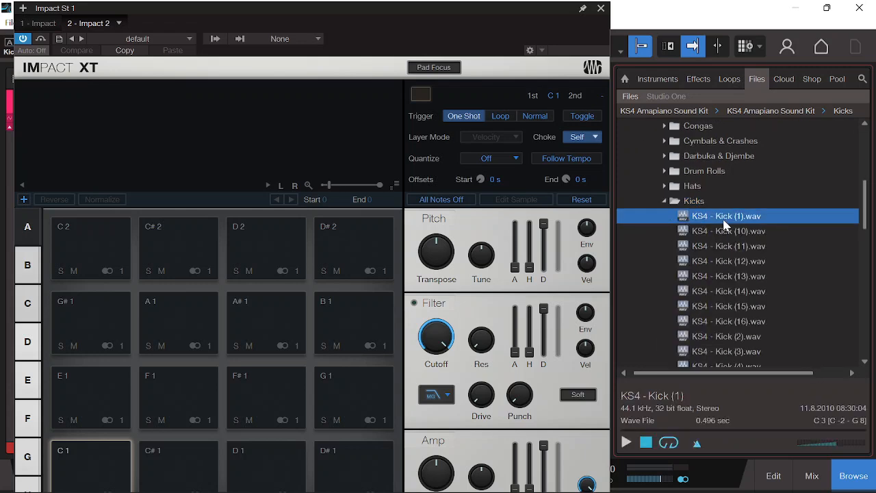
drag(724, 225, 117, 253)
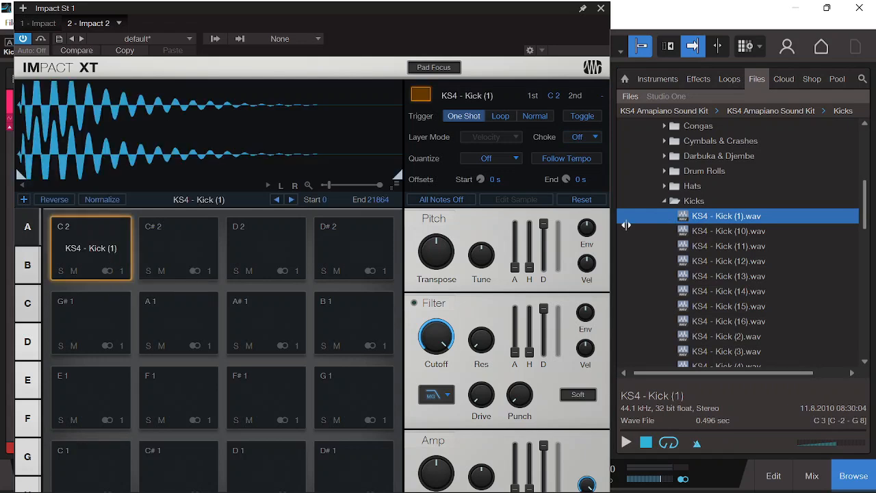
drag(702, 235, 167, 271)
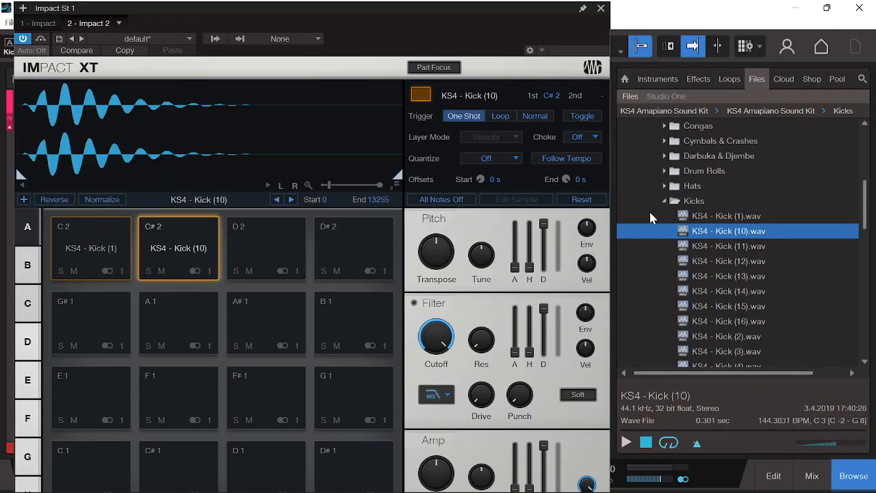
drag(727, 247, 278, 238)
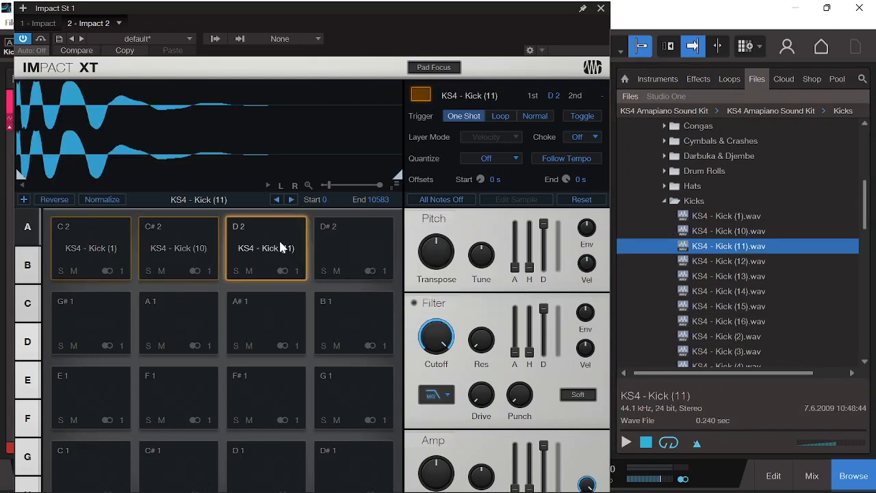
drag(714, 262, 340, 256)
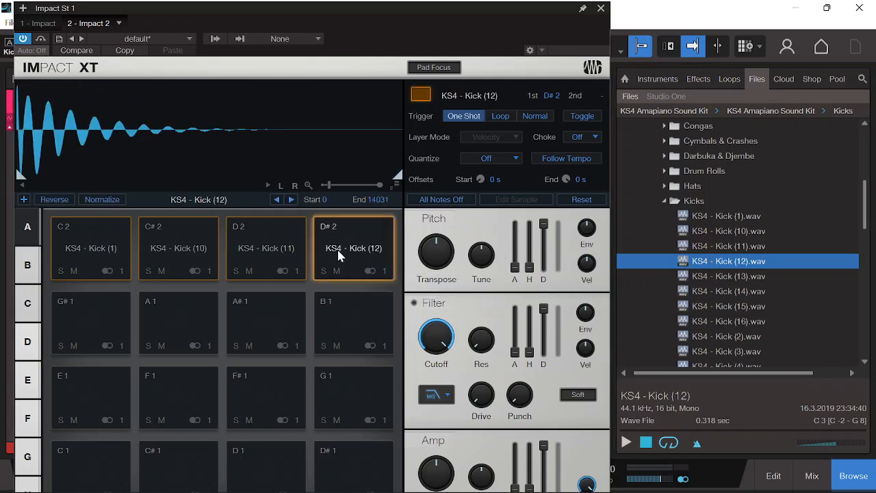
- Load KS4 - Kick (13), (14), (15) and (16) onto Impact pads G# 1, A 1, A# 1 and B 1
drag(788, 280, 91, 342)
drag(731, 290, 167, 326)
drag(710, 305, 258, 324)
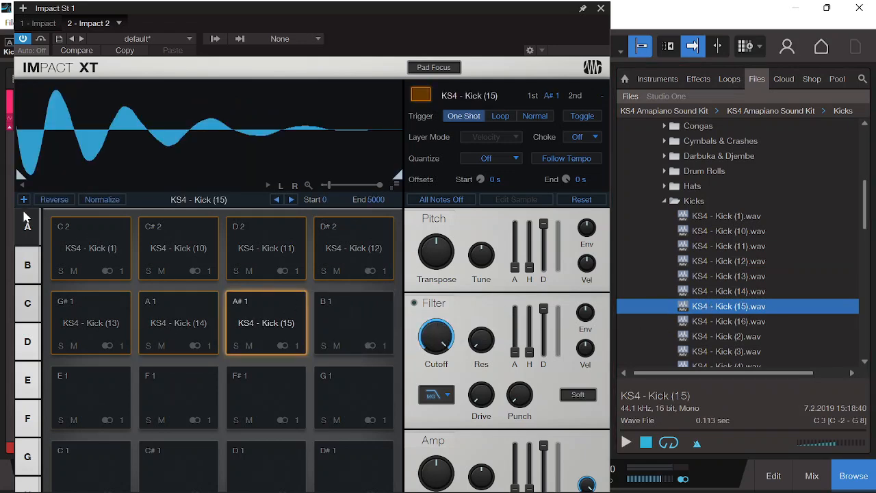
click(31, 267)
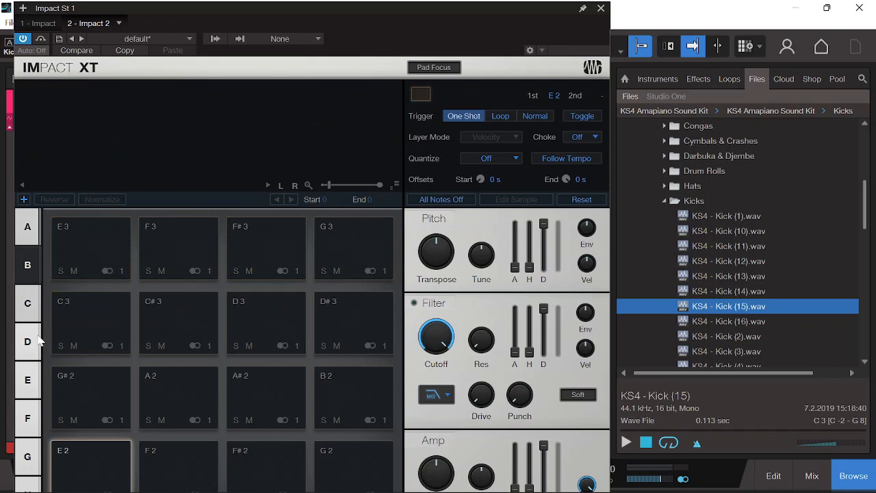
click(29, 307)
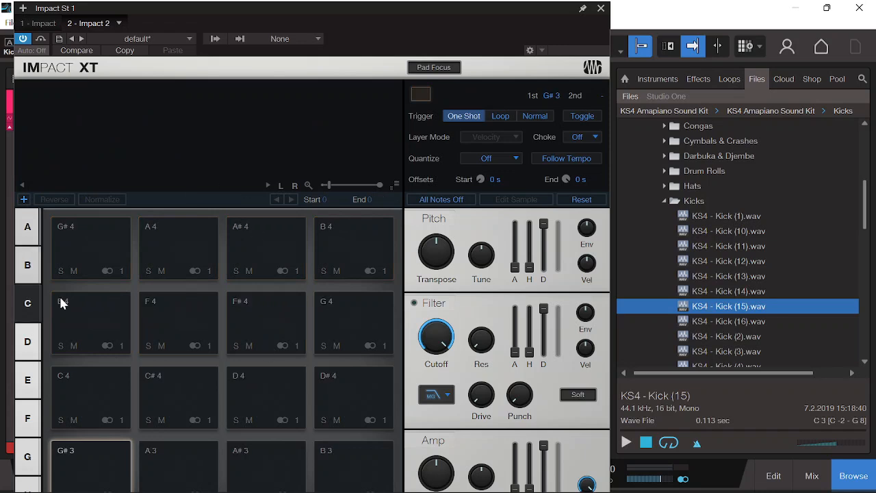
click(40, 338)
click(29, 226)
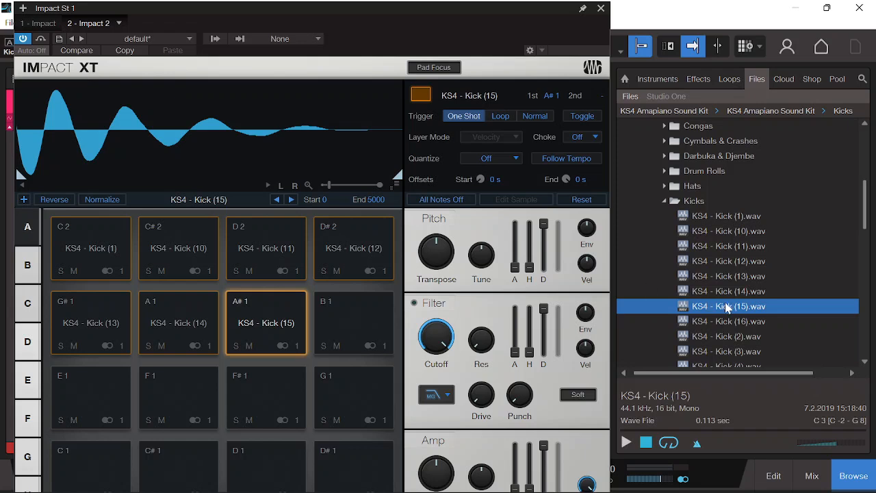
drag(724, 321, 322, 320)
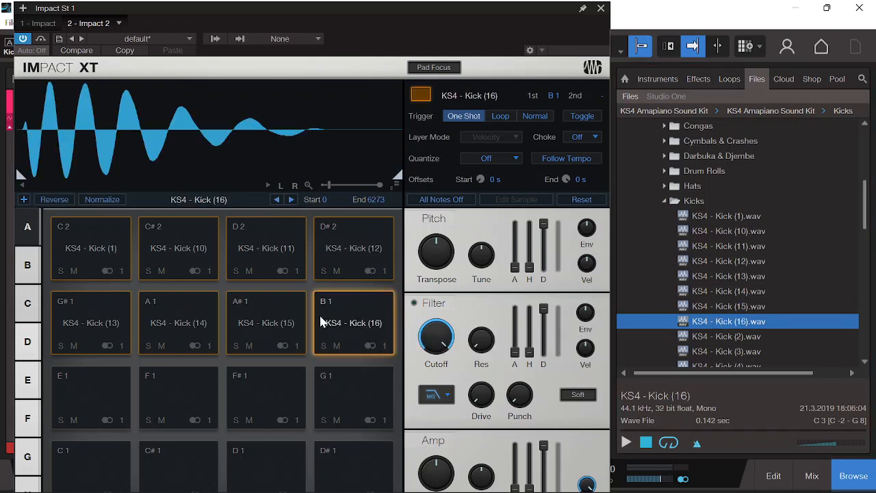
- Audition the kick samples on pads C 2 to D# 2, repeating D 2, and return to the arrangement
click(114, 253)
click(189, 243)
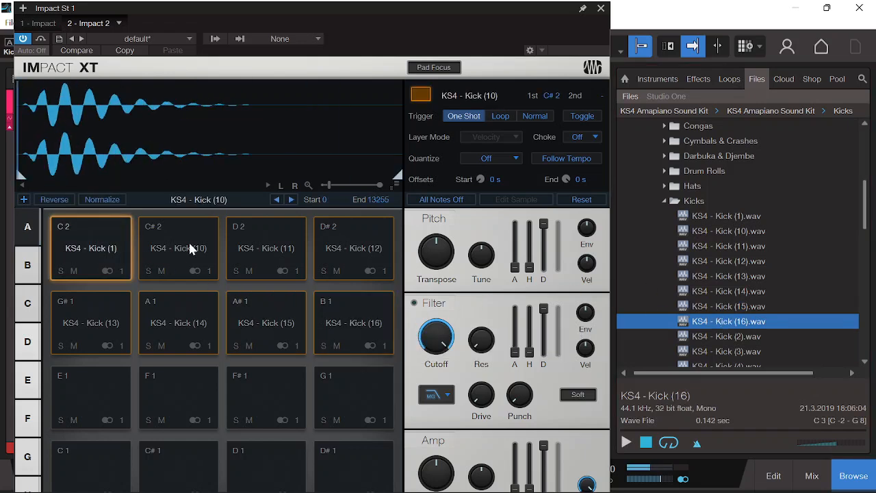
click(274, 250)
click(375, 248)
click(286, 248)
click(286, 248)
click(286, 248)
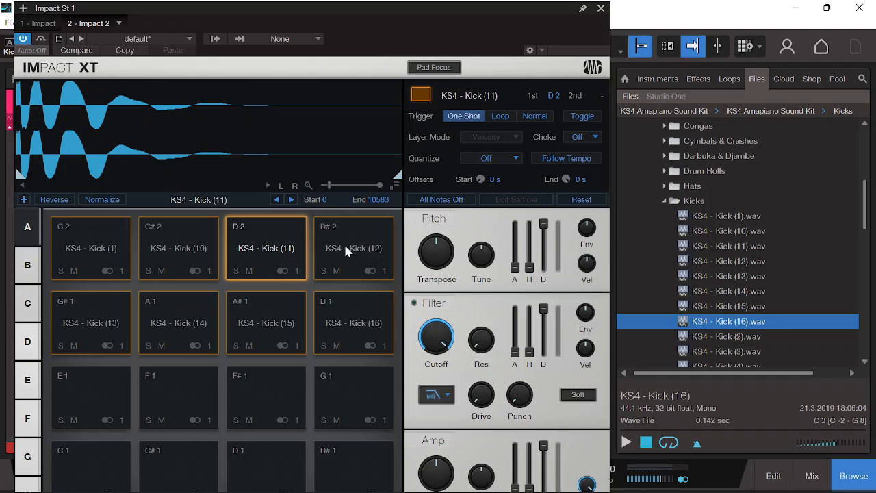
click(602, 10)
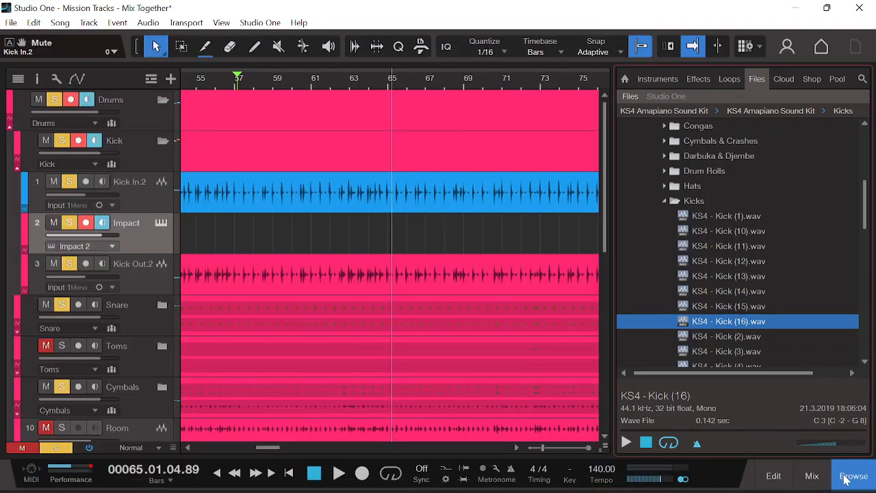
click(850, 472)
- Detect the transients of the Kick In.2 event in Standard mode and quantize it at 100% strength
click(420, 202)
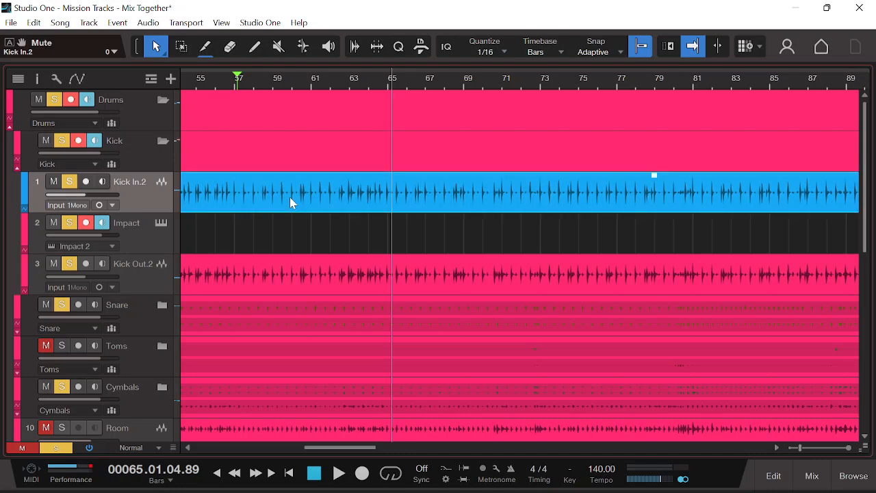
click(355, 48)
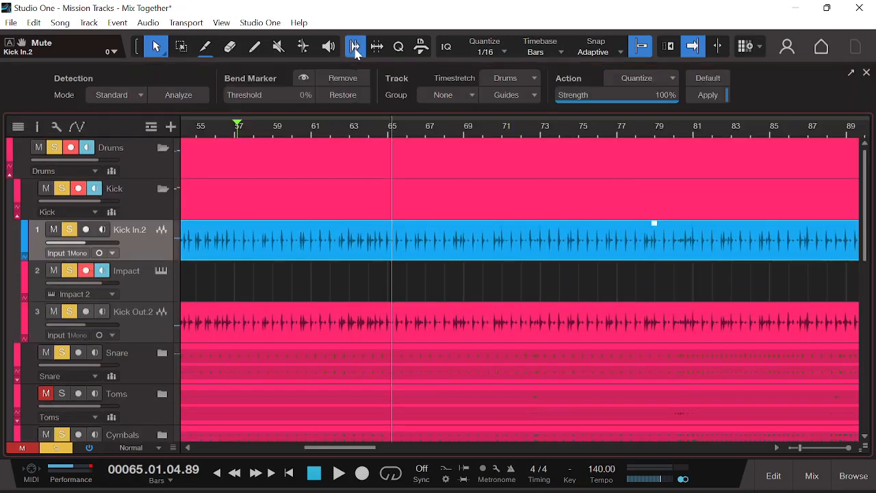
click(160, 100)
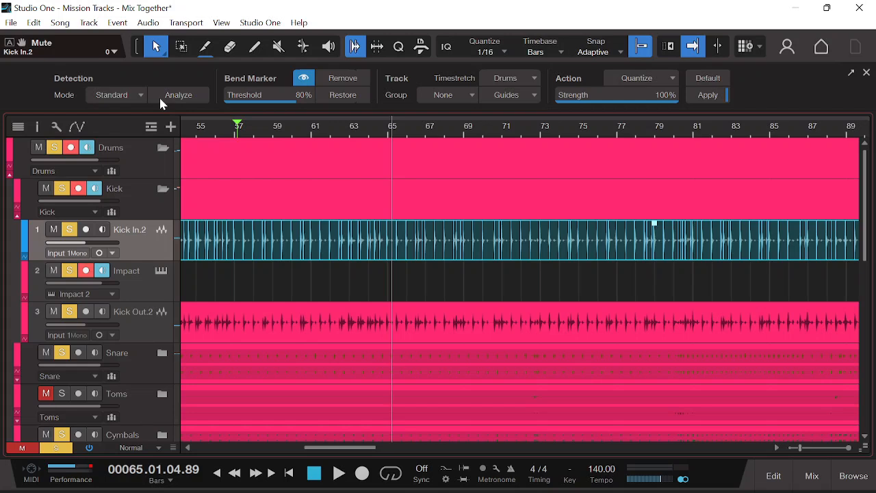
click(697, 97)
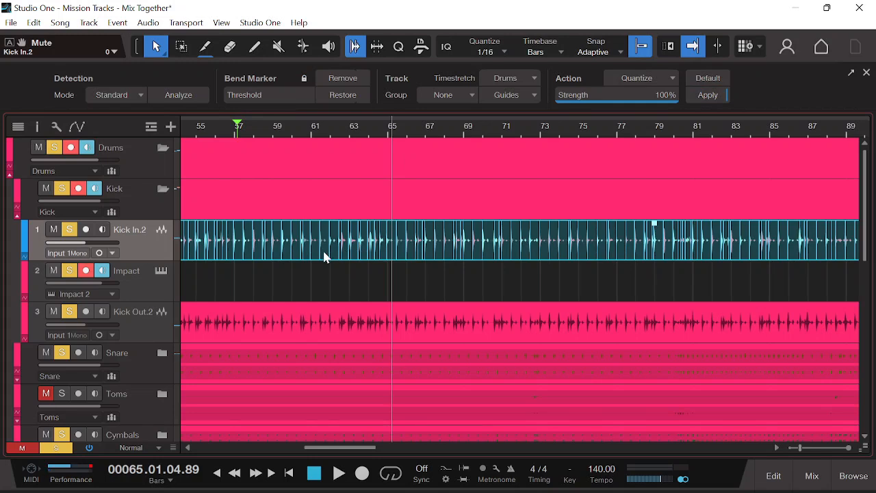
- Extract the Kick In.2 transients onto the Impact track as notes and move all of them to KS4 - Kick (11) on D 2
drag(325, 257, 325, 279)
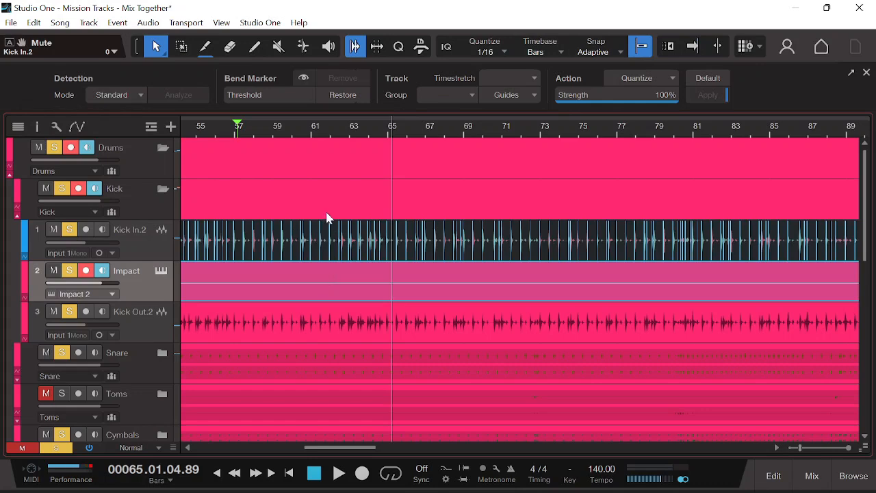
double_click(318, 281)
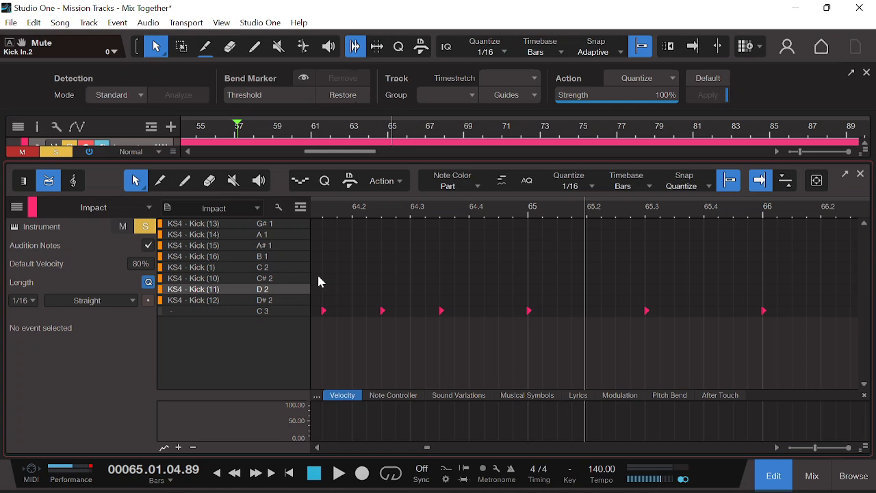
key(ctrl+a)
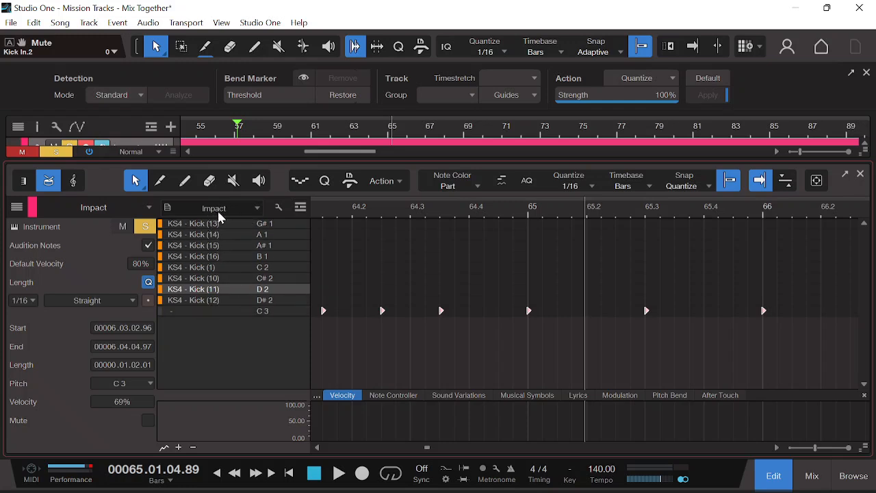
click(210, 281)
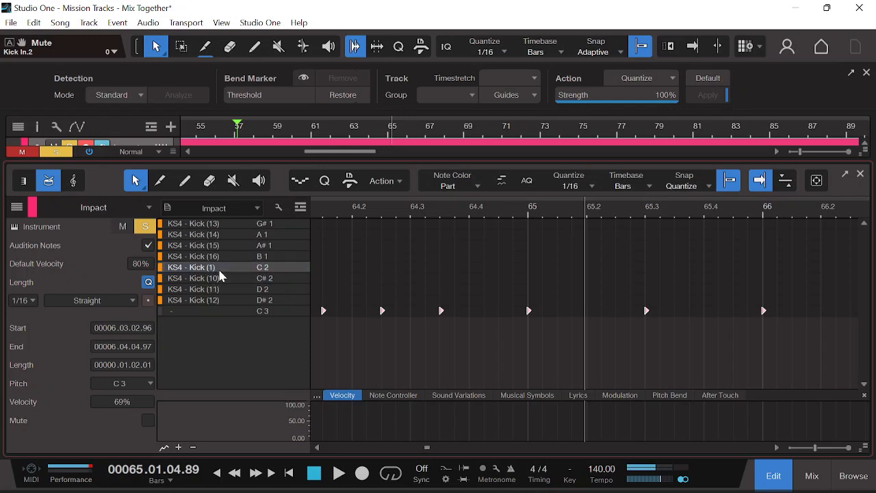
click(221, 290)
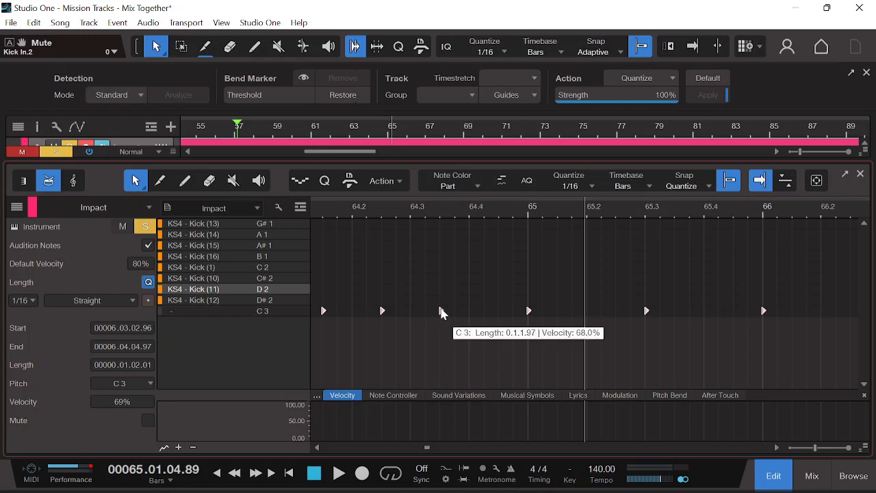
drag(442, 313, 442, 296)
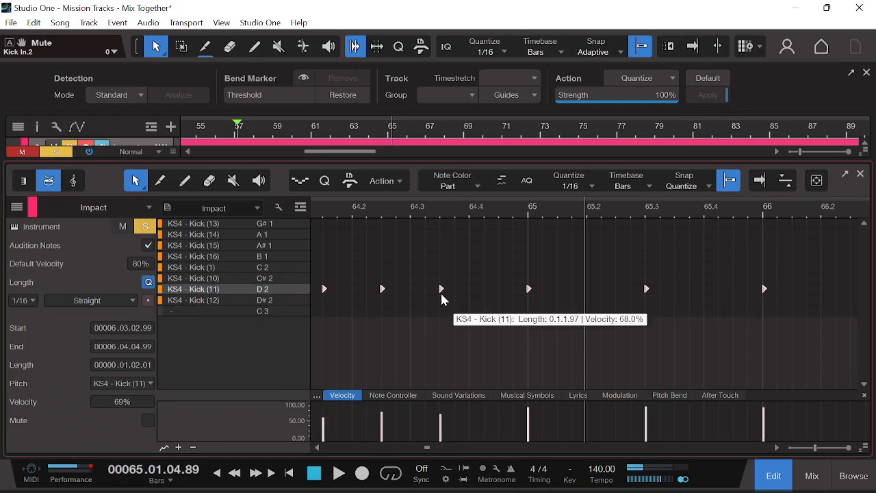
drag(442, 293, 453, 290)
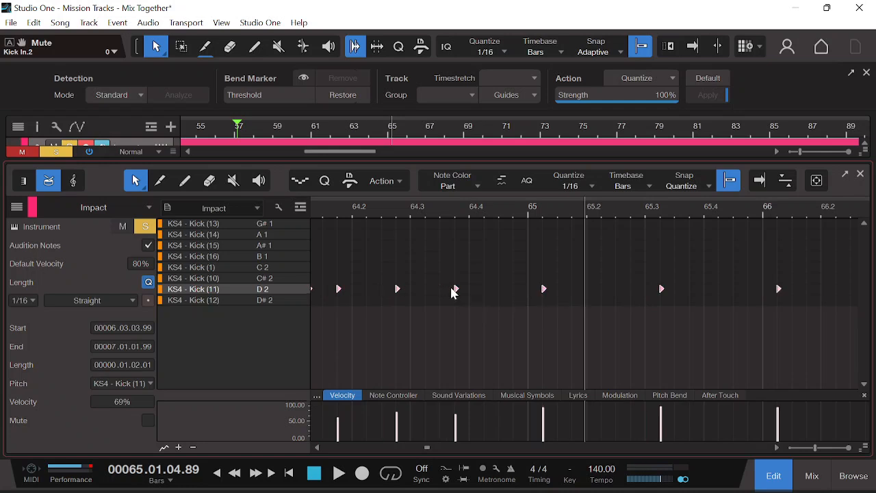
key(ctrl+z)
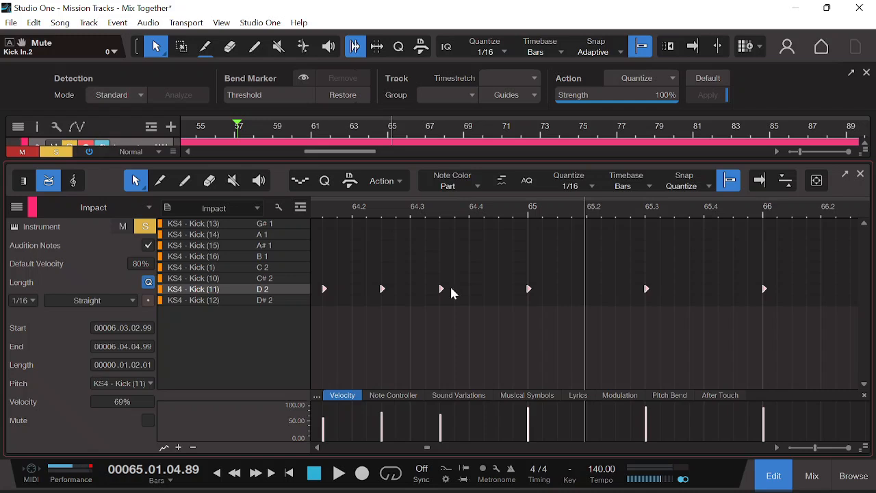
- Examine the spacing and velocities of the extracted kick notes at close and wide range around bar 65
mouse_move(442, 291)
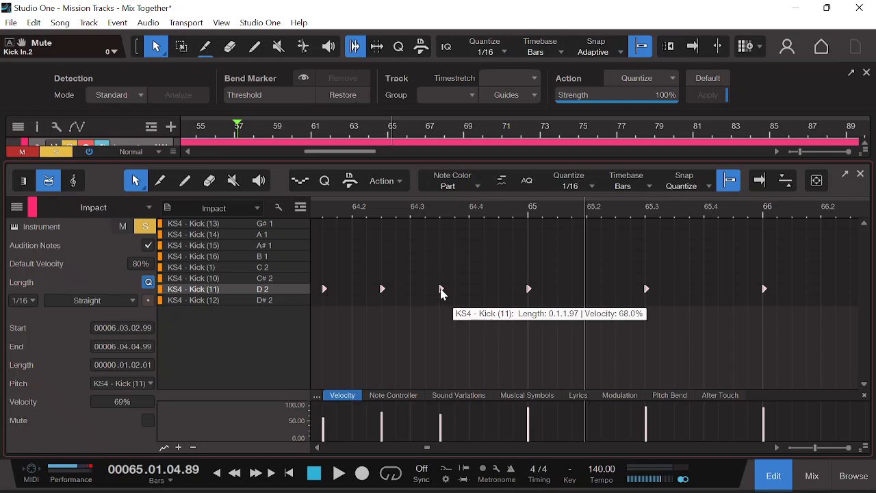
key(e)
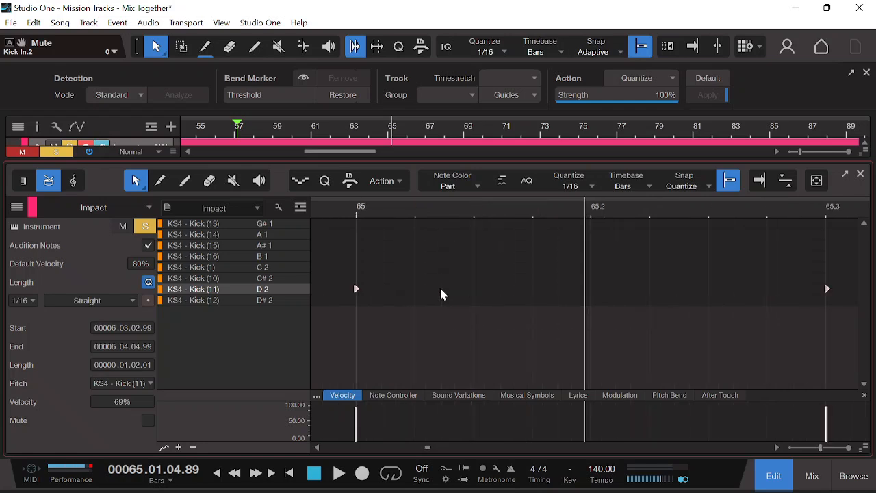
key(w)
key(w)
key(w)
key(w)
key(w)
key(w)
key(w)
key(w)
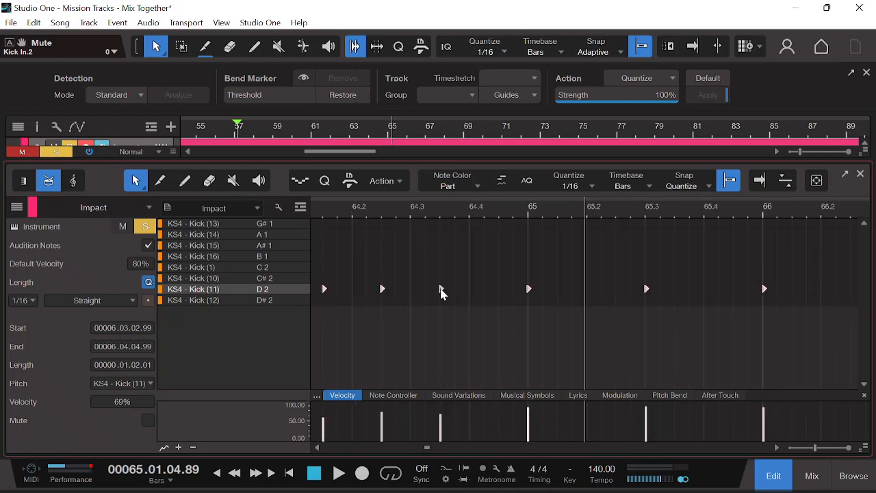
key(w)
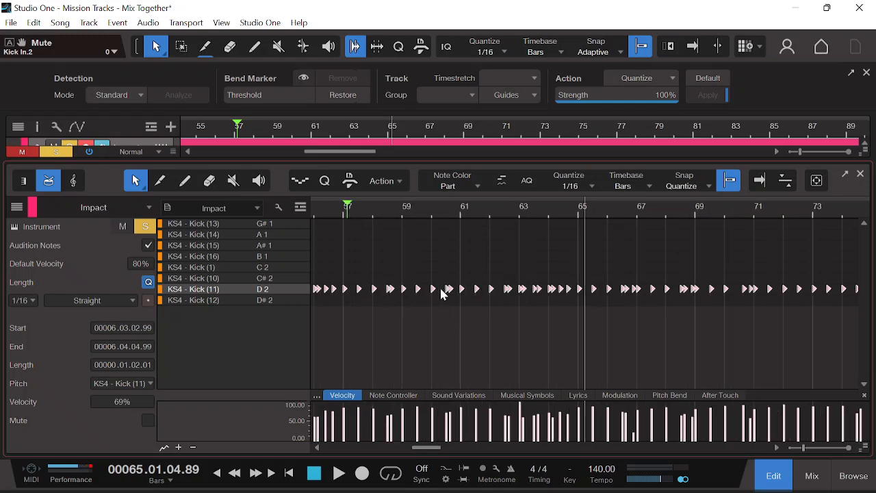
key(e)
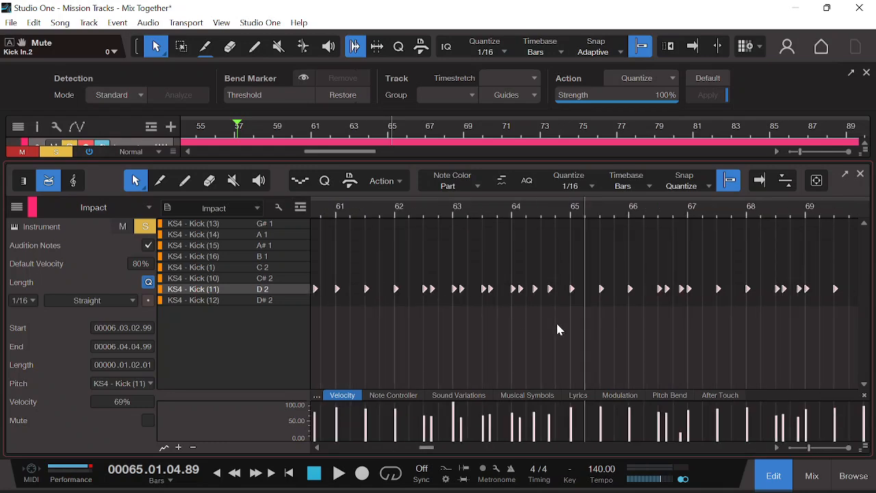
- Return to the arrangement, mute the Kick In.2 and Kick Out.2 tracks, and listen to the sampled kick with the drums
click(771, 472)
scroll(277, 253, up, 2)
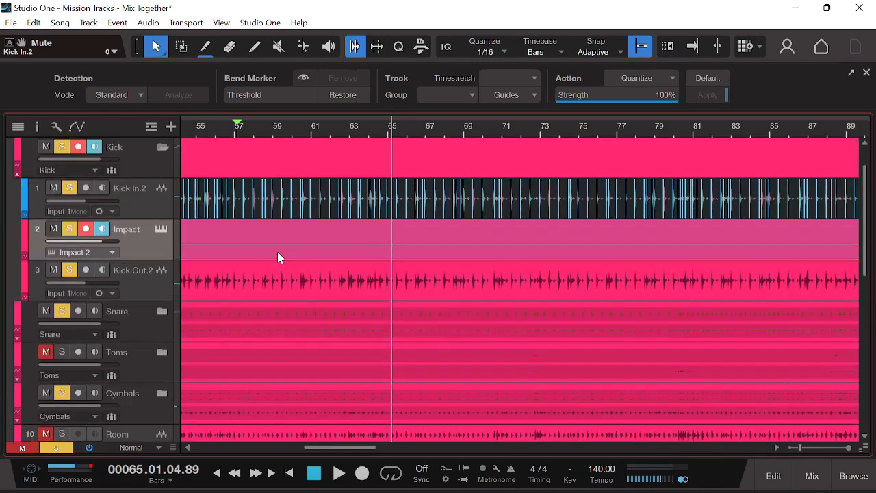
key(space)
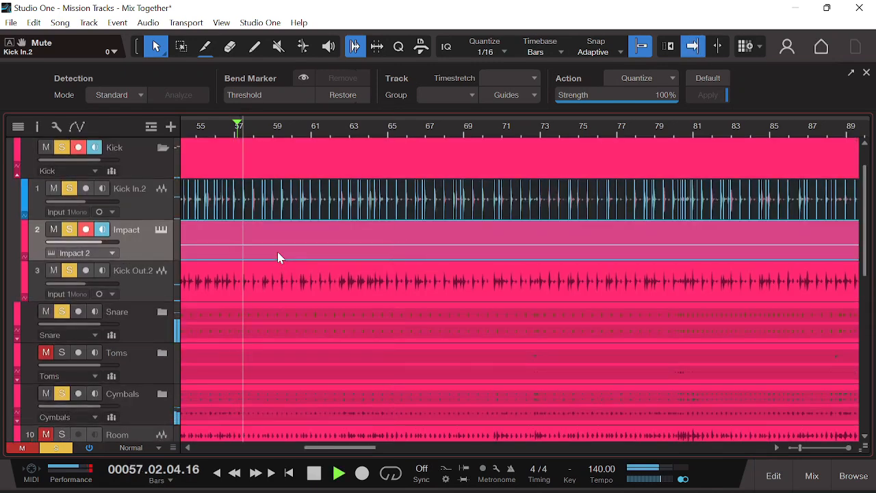
click(71, 190)
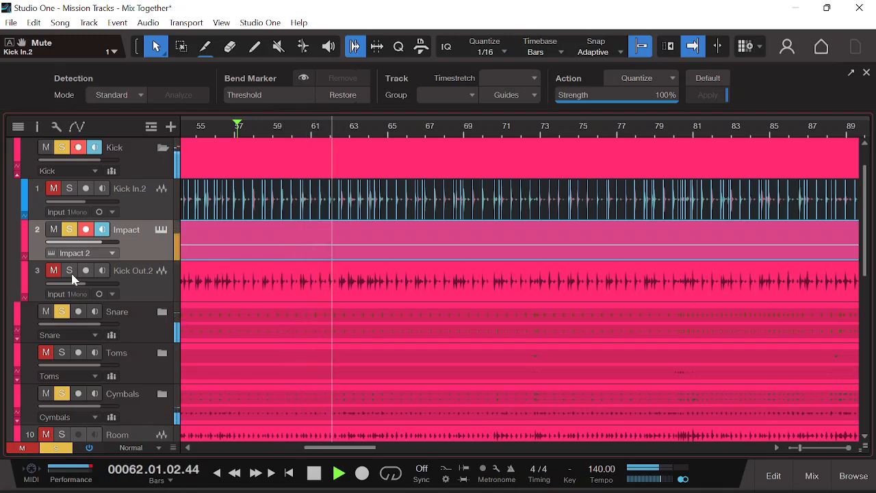
key(space)
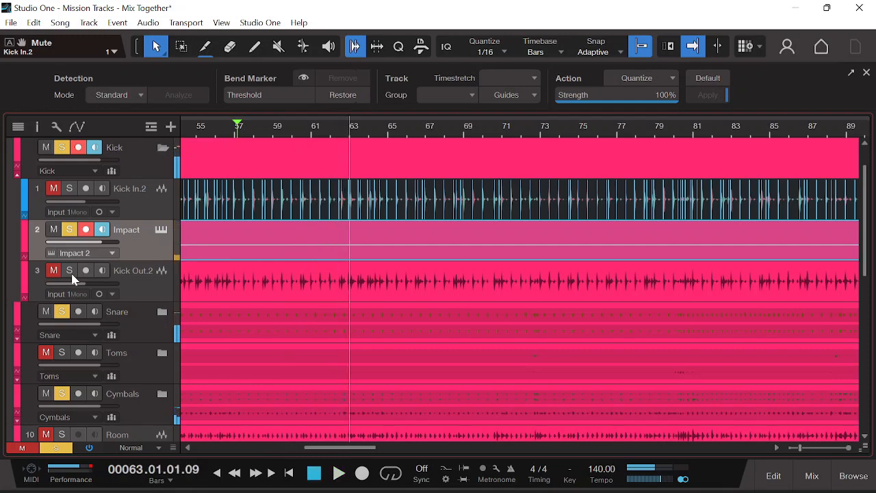
- Bounce the Impact track's instrument part to a new audio track
right_click(249, 255)
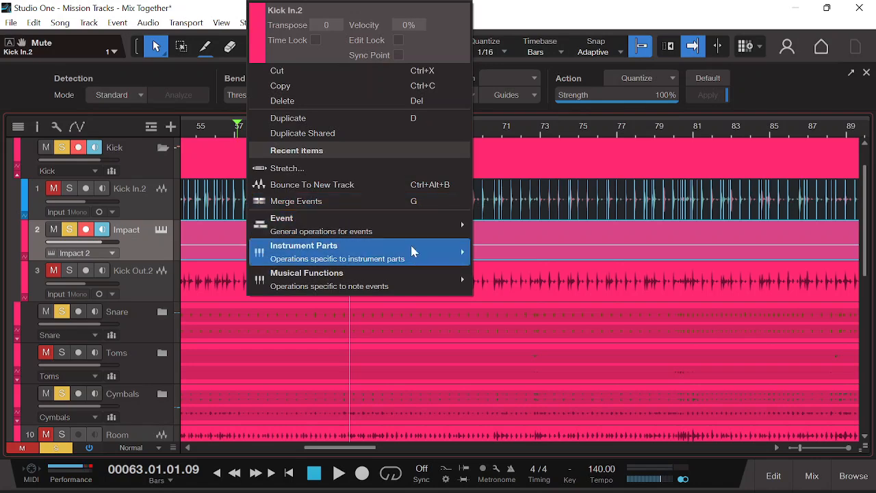
mouse_move(416, 236)
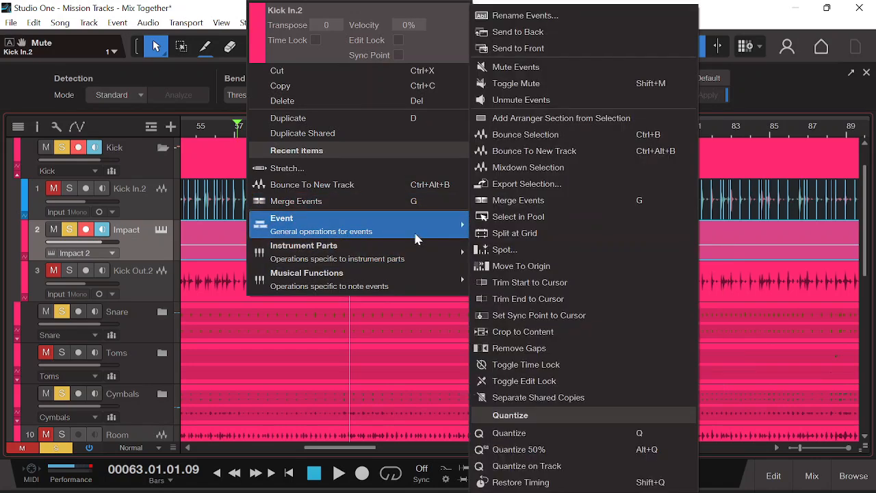
click(548, 156)
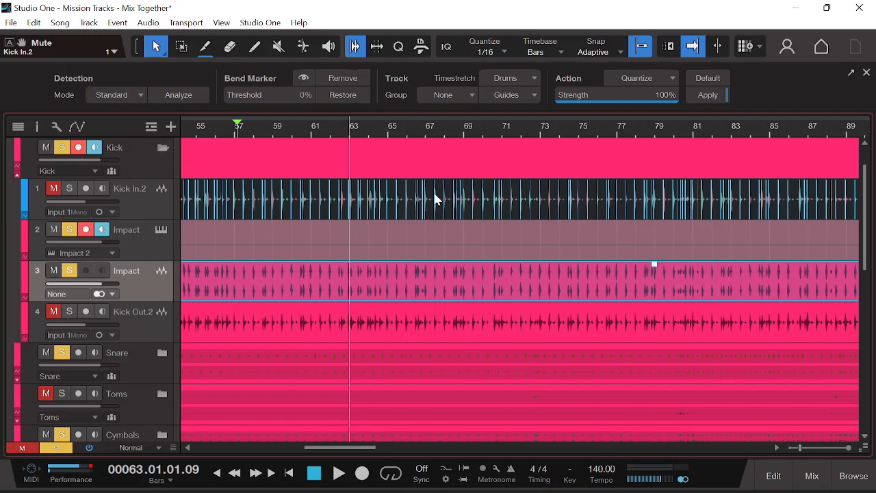
- Mute the Impact instrument track and play back the bounced kick audio with the drums
click(71, 231)
key(space)
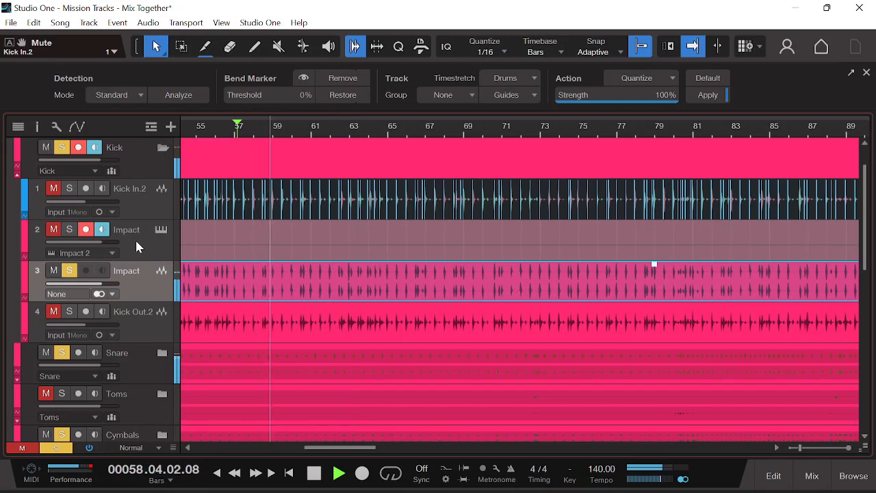
key(space)
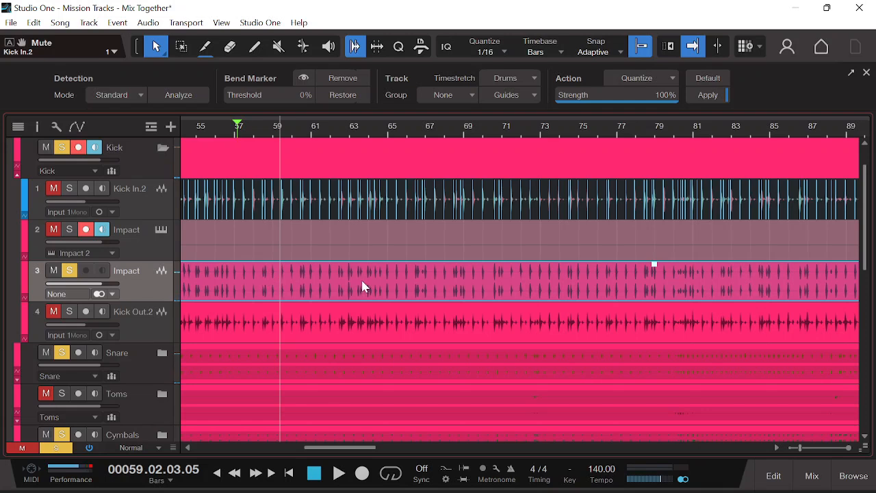
- Remove the Impact instrument track together with its instrument, and play back the drums with the bounced kick
click(153, 248)
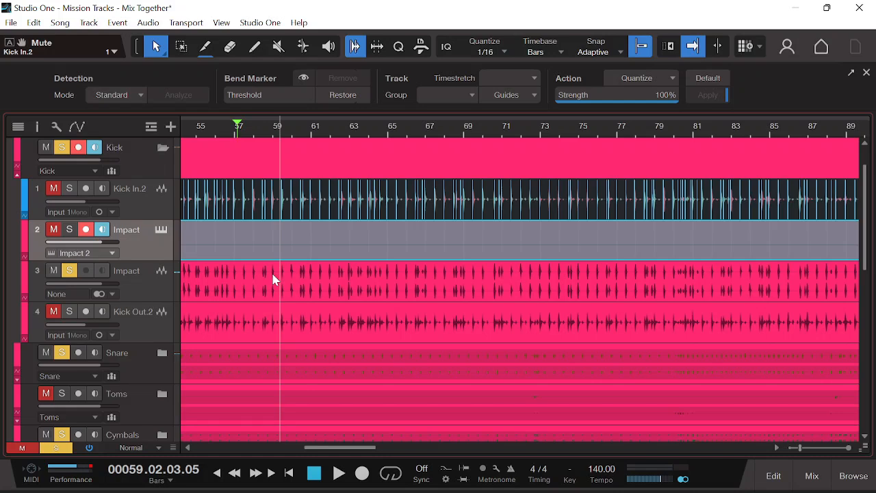
right_click(144, 250)
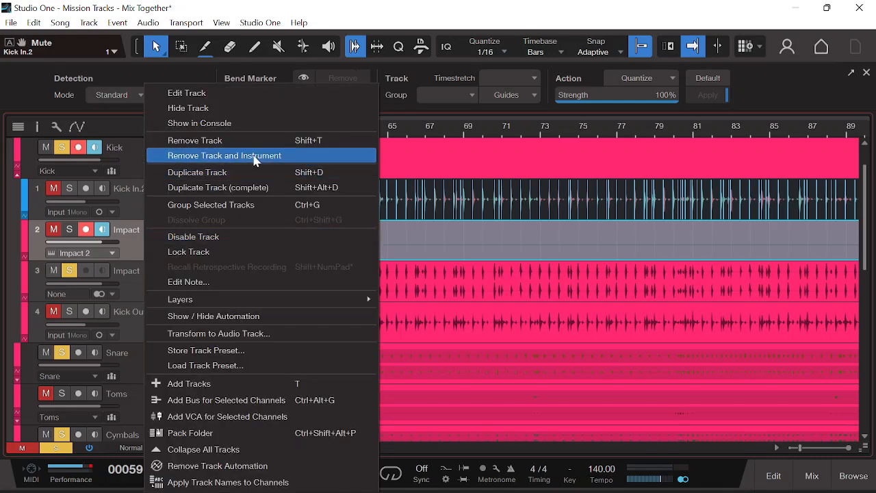
key(Escape)
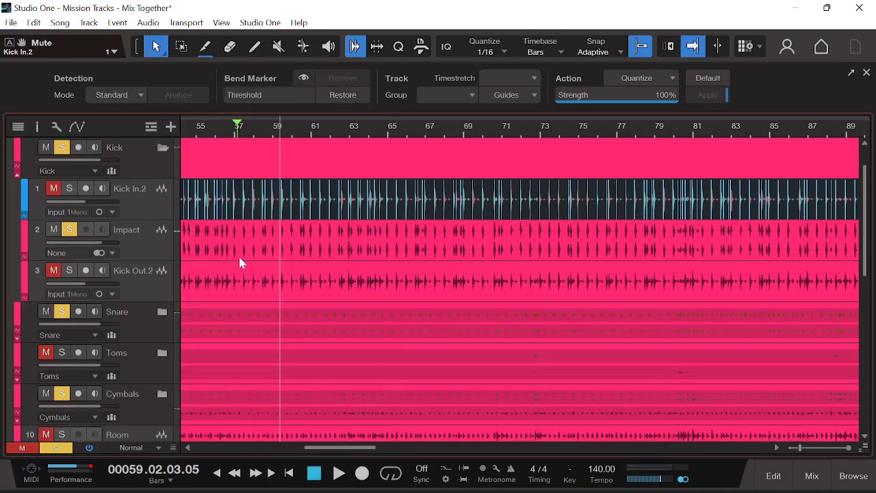
key(space)
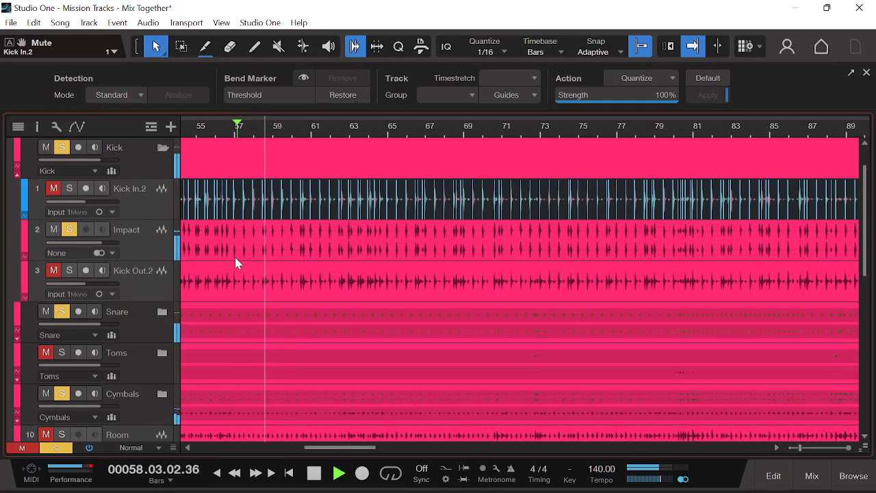
key(space)
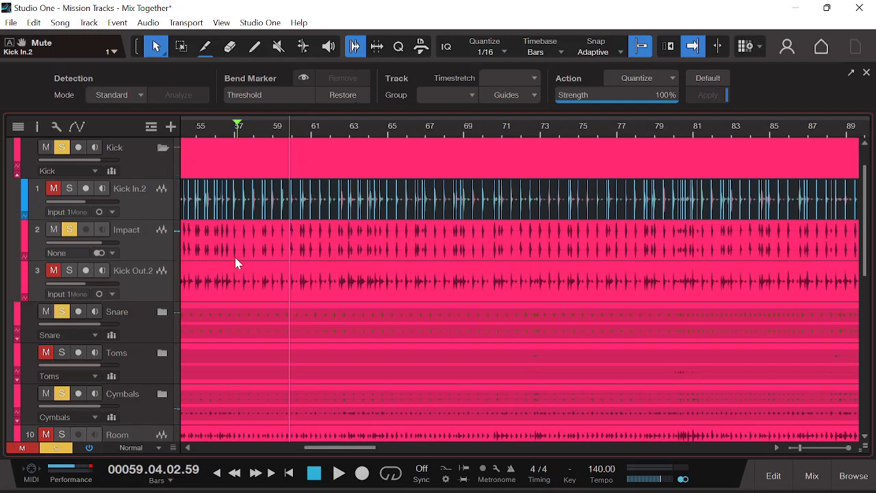
mouse_move(466, 490)
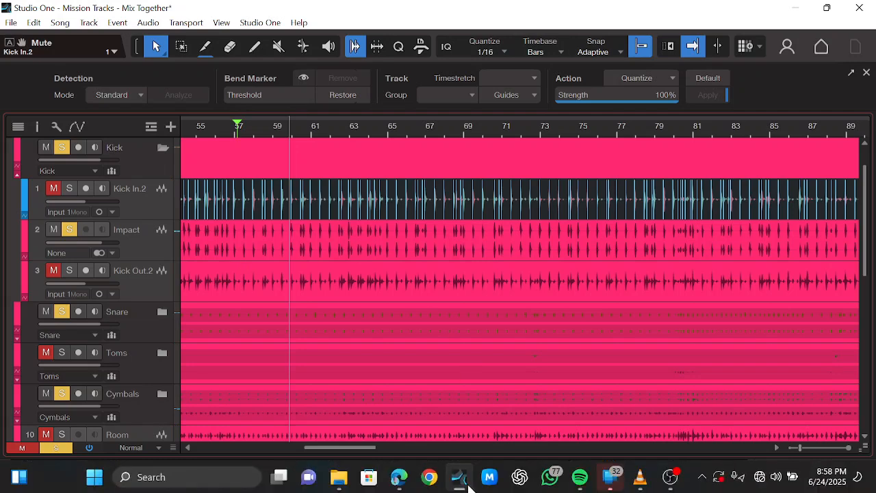
click(671, 477)
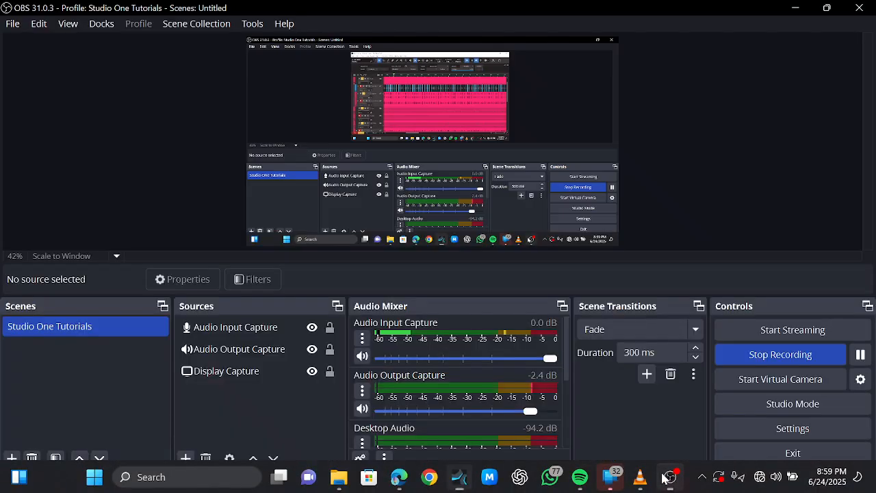